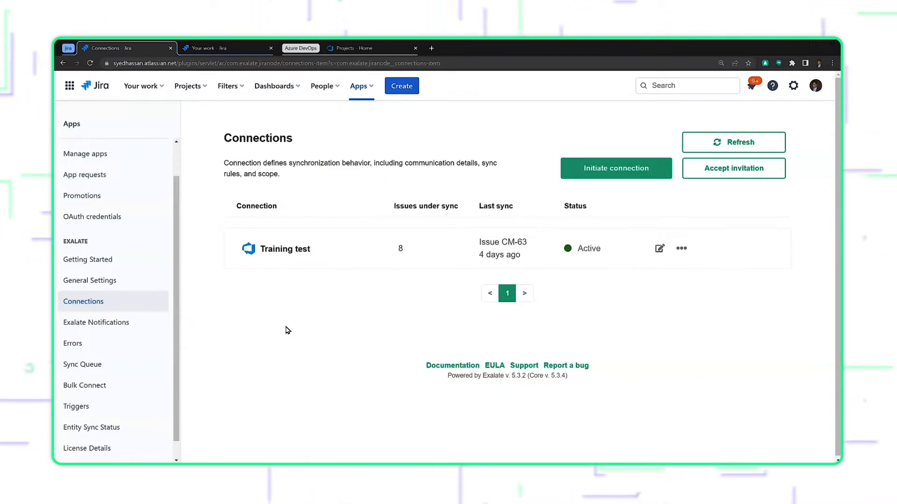
Open the Issue type mapping in the Training test connection's rules and set its sync direction one-way from Jira to Azure.
left_click(659, 250)
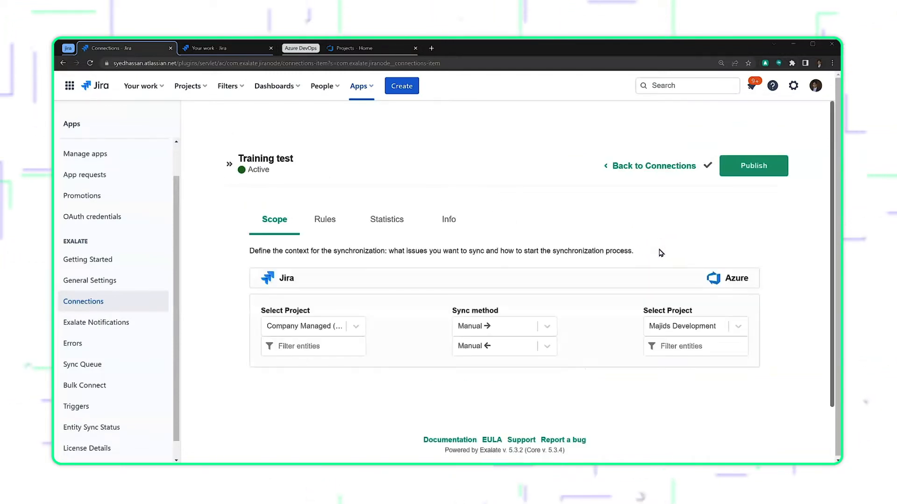
left_click(336, 225)
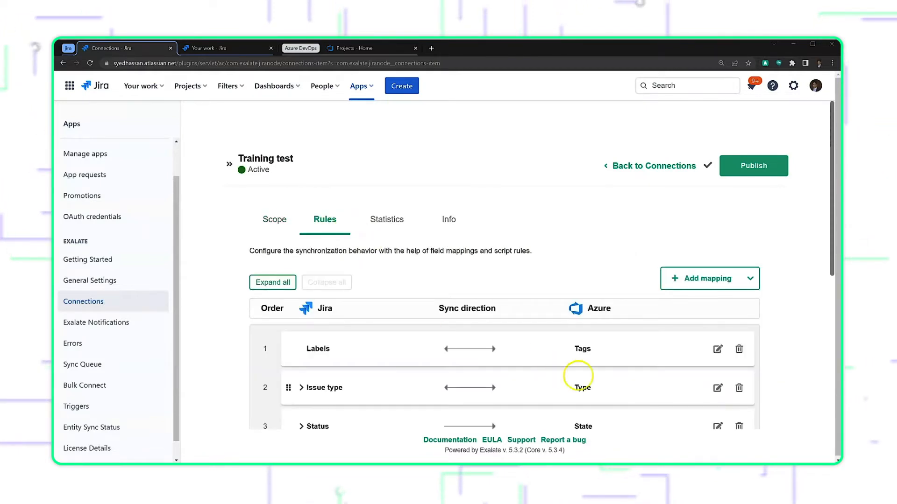
left_click(719, 391)
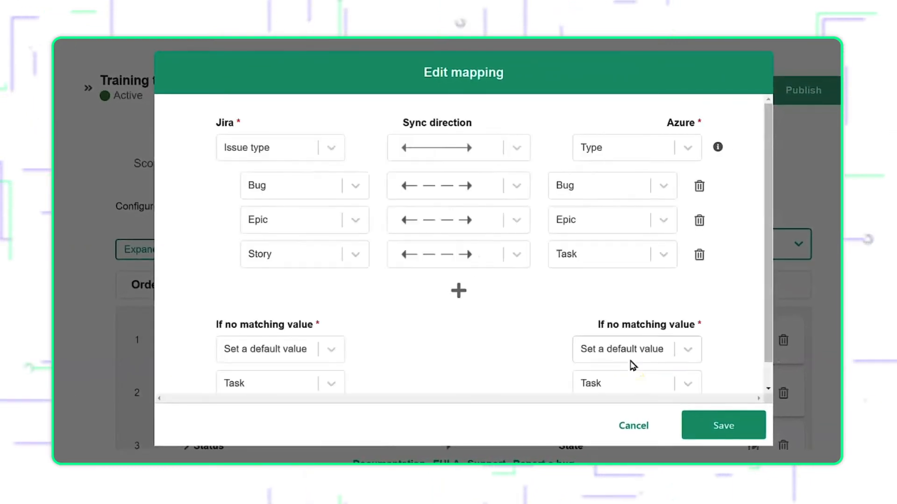
left_click(518, 154)
left_click(492, 207)
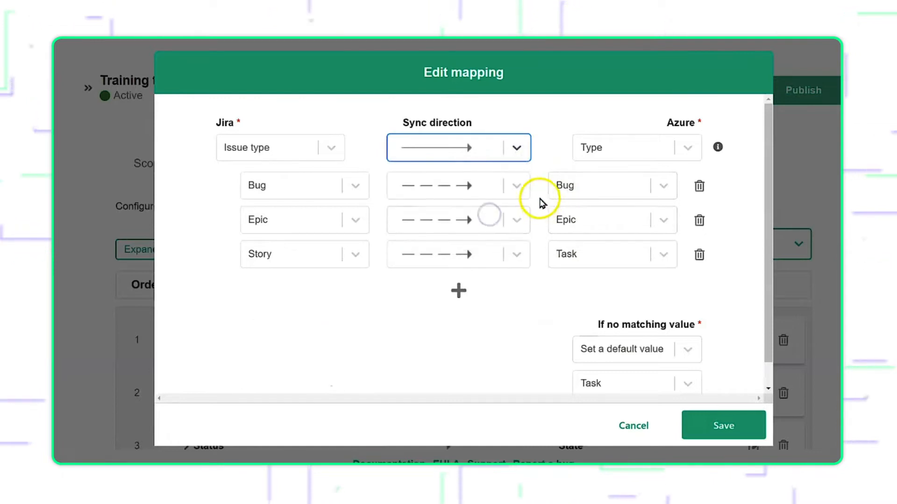
Remove the Bug and Epic value mappings, map Jira's Story to Azure's User Story, and save the mapping.
left_click(700, 189)
left_click(699, 189)
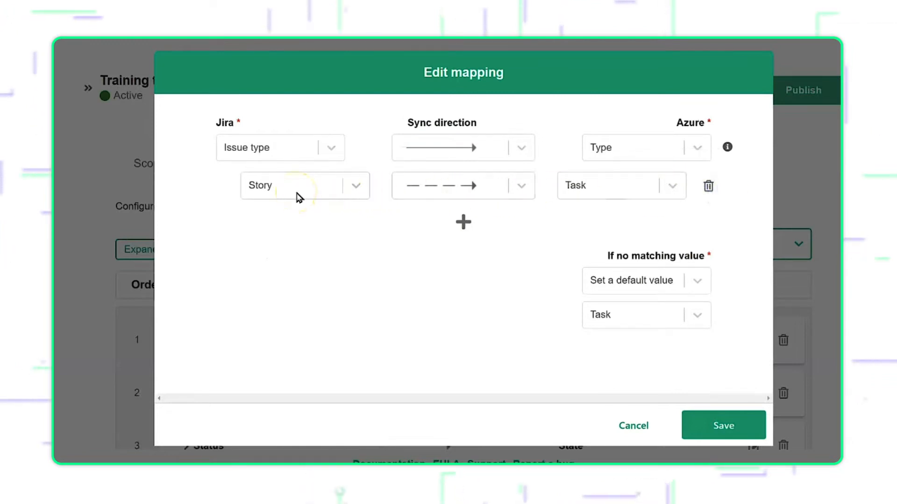
left_click(629, 191)
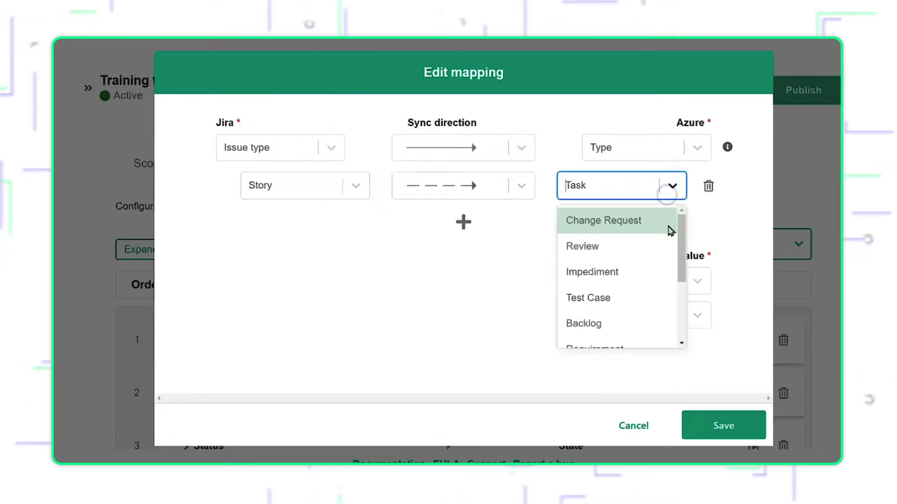
scroll(662, 287, "down", 1)
scroll(661, 286, "down", 3)
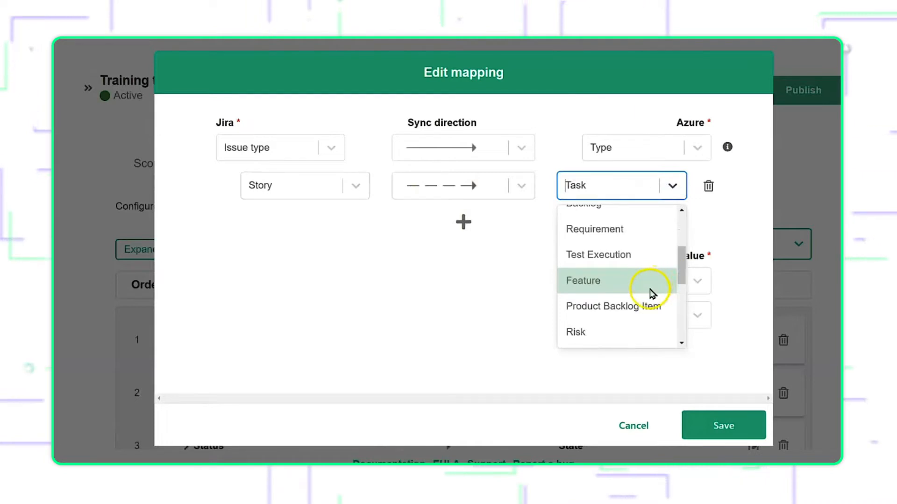
scroll(652, 293, "down", 4)
scroll(653, 294, "down", 3)
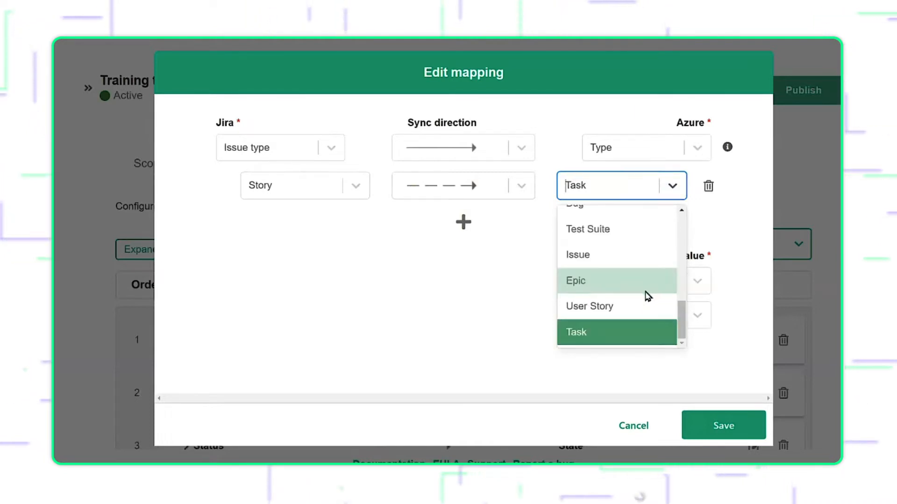
left_click(624, 306)
left_click(699, 422)
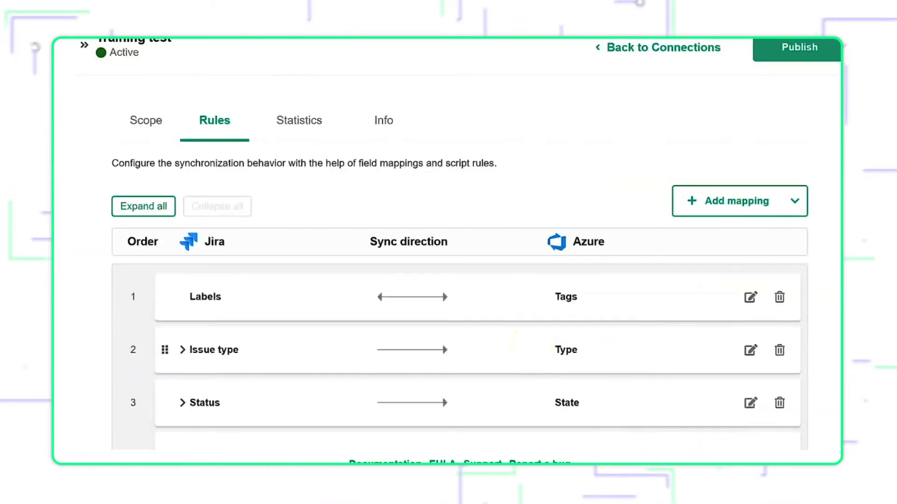
Add a script rule syncing Jira's "Story Points" and Azure's "Microsoft.VSTS.Scheduling.StoryPoints" in both directions, and publish the connection changes.
left_click(799, 203)
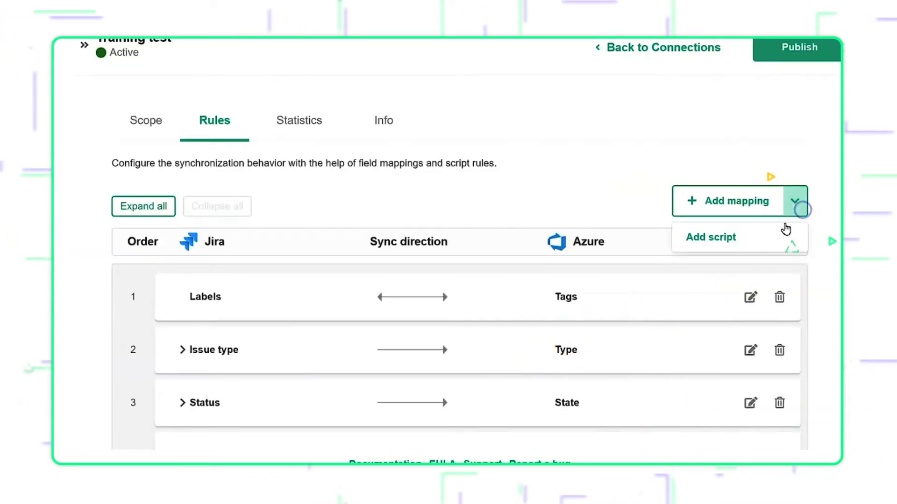
left_click(745, 240)
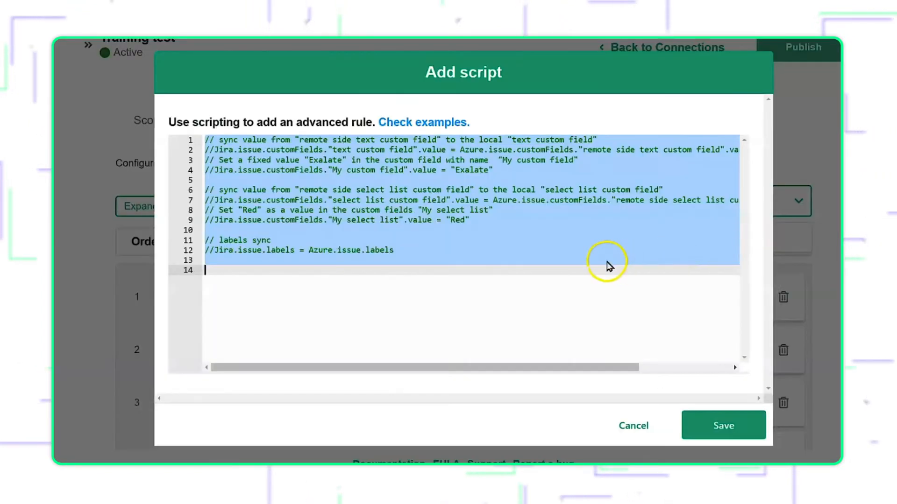
type("Jira.issue.\"Story Points\" = Azure.issue.\"Microsoft.VSTS.Scheduling.StoryPoints\" Azure.issue.\"Microsoft.VSTS.Scheduling.StoryPoints\" = Jira.issue.\"Story Points\"")
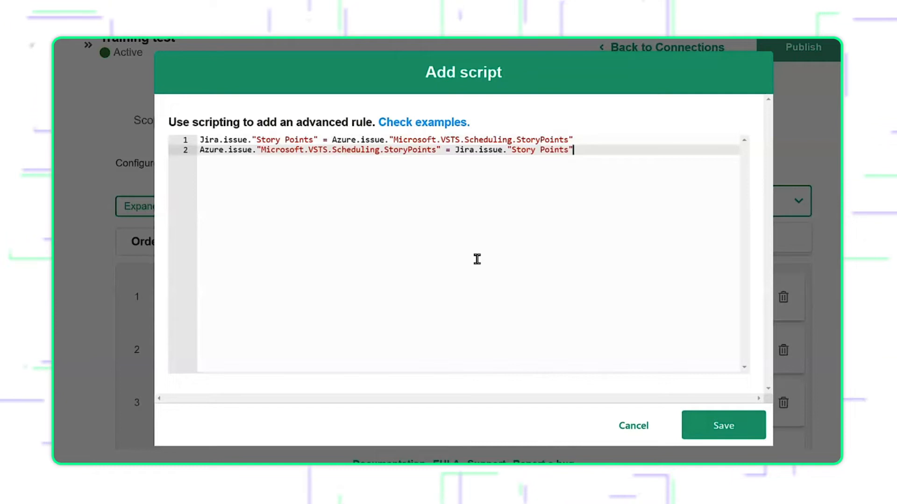
left_click(695, 423)
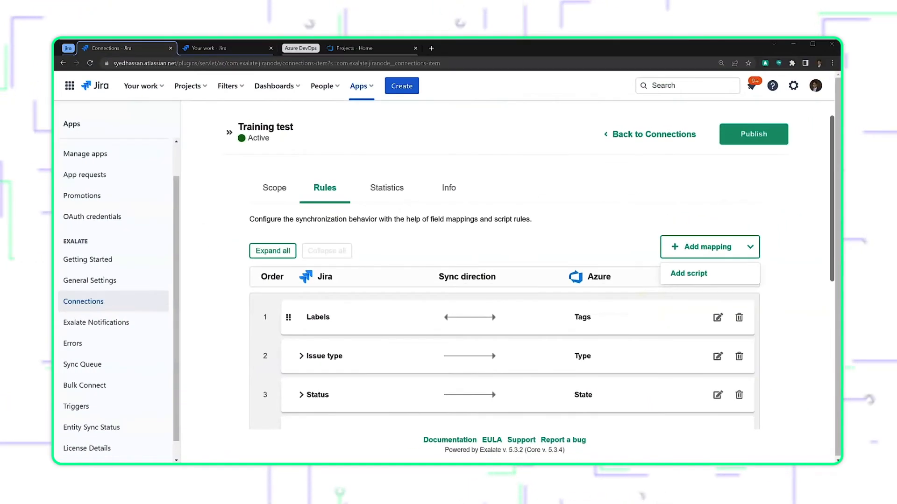
left_click(742, 138)
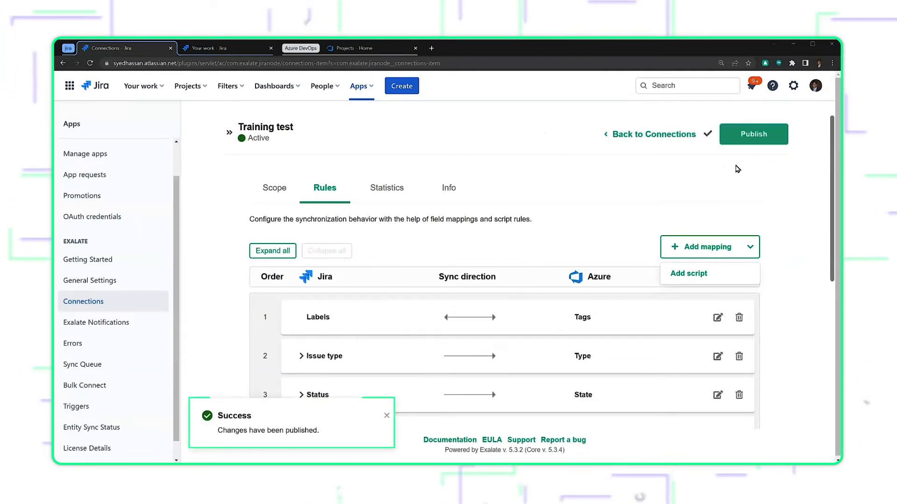
left_click(689, 192)
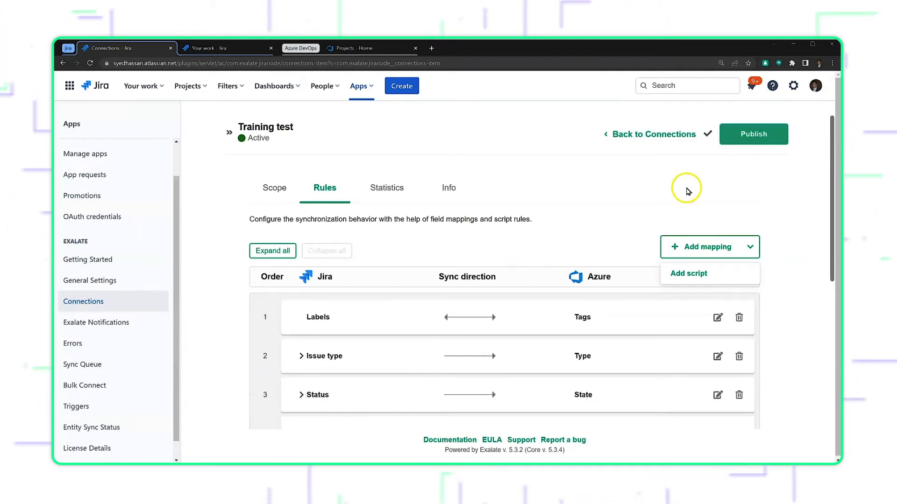
Create a Jira Story in the Company Managed (CM) project with summary "Test story" and description "Just a description".
left_click(222, 49)
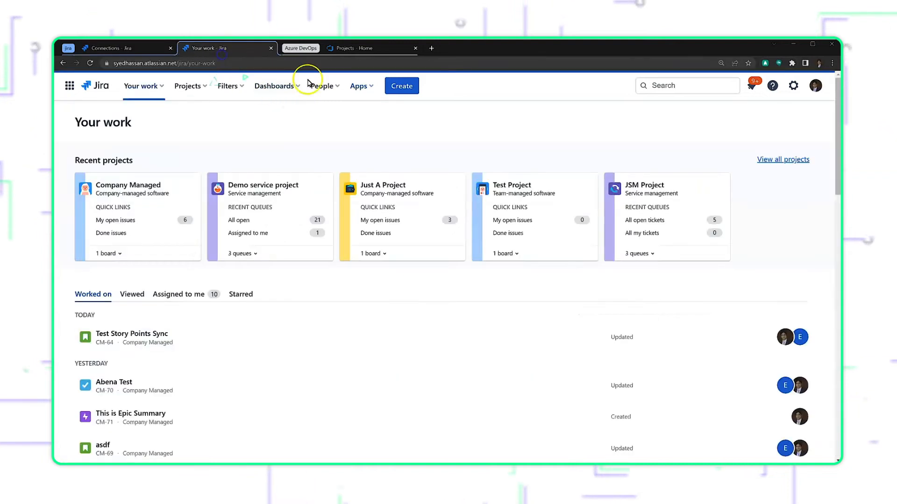
left_click(401, 86)
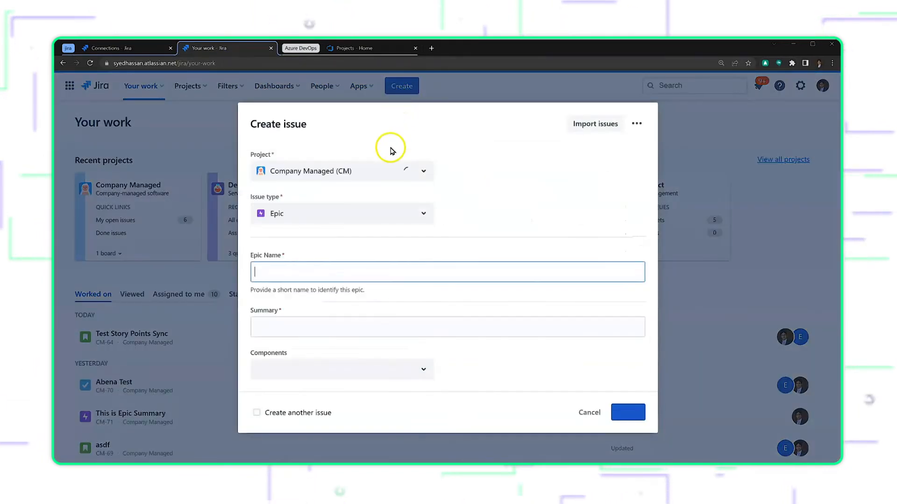
left_click(350, 215)
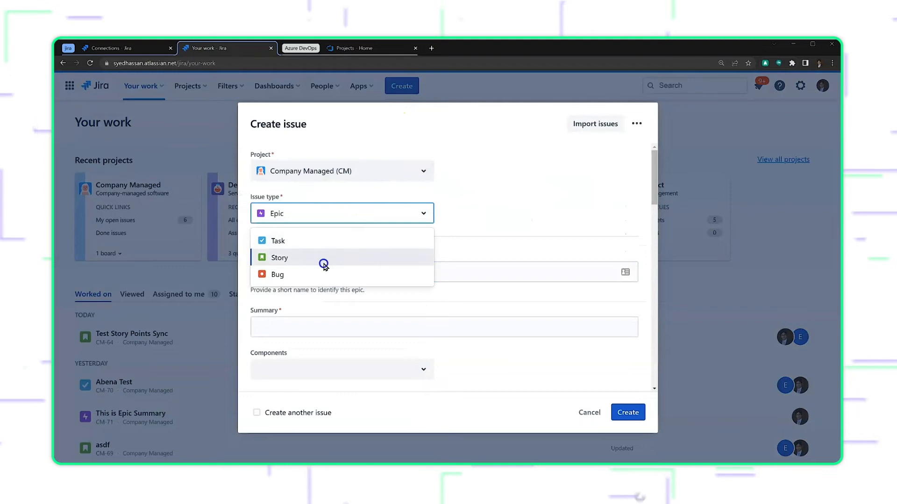
left_click(324, 257)
left_click(307, 269)
type("Test story")
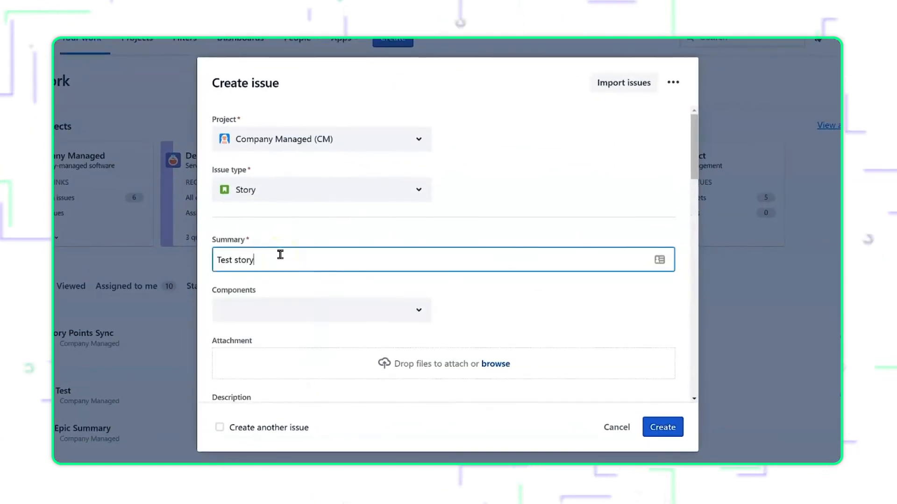
scroll(280, 254, "down", 3)
left_click(281, 315)
type("Just a description")
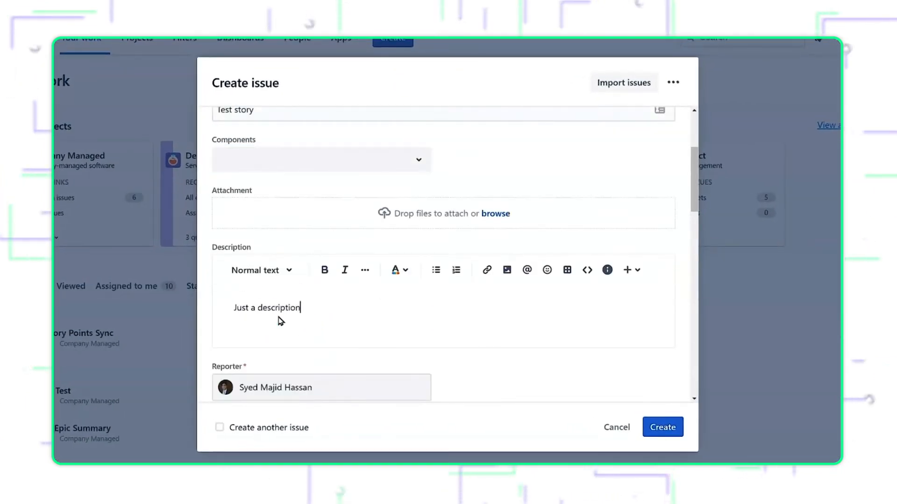
left_click(662, 428)
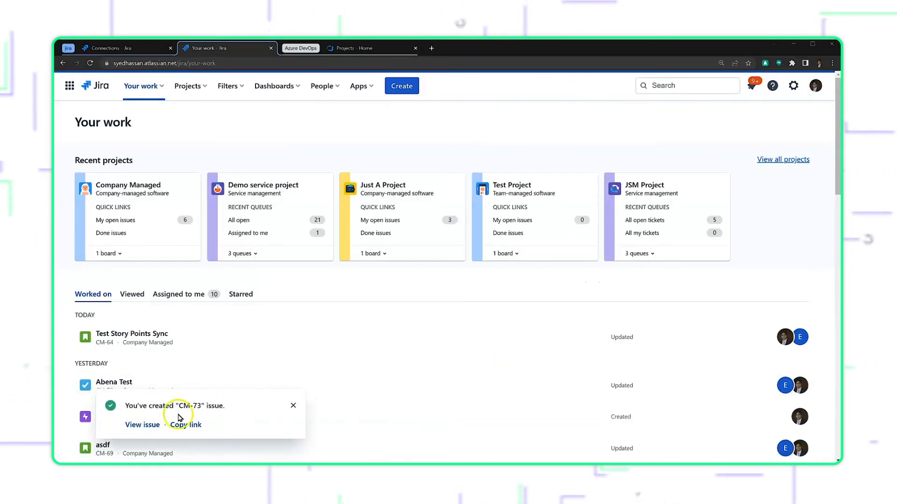
Open the newly created story and Exalate it over the Training test connection.
left_click(148, 424)
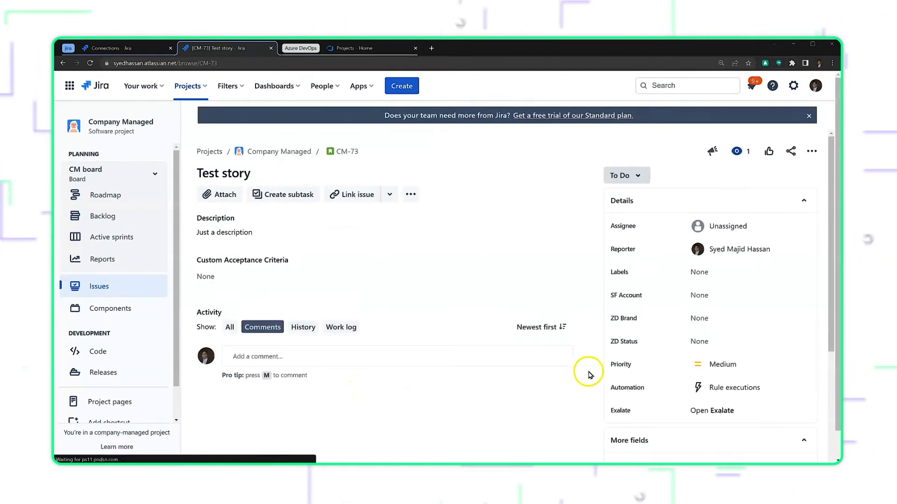
left_click(712, 410)
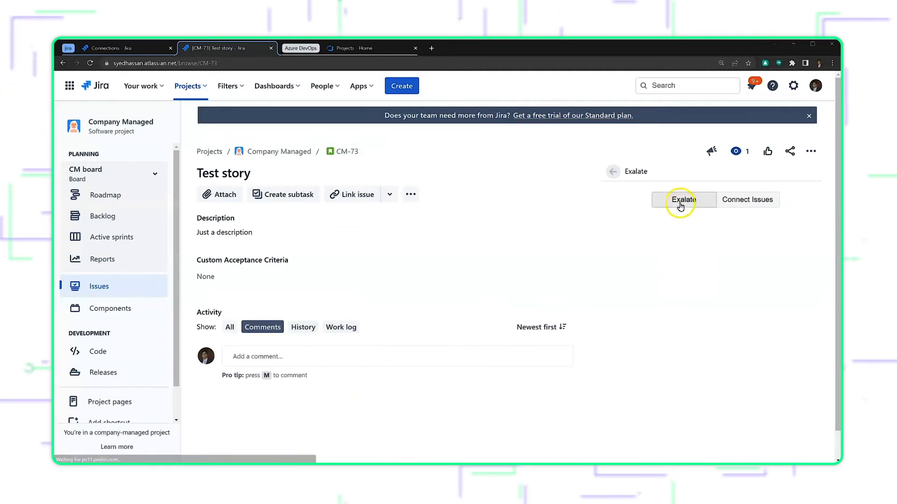
left_click(681, 204)
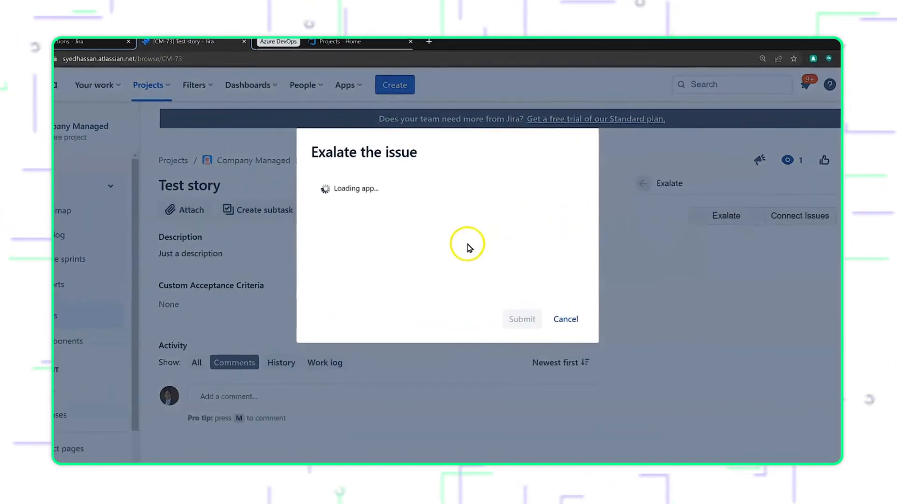
left_click(451, 223)
left_click(453, 275)
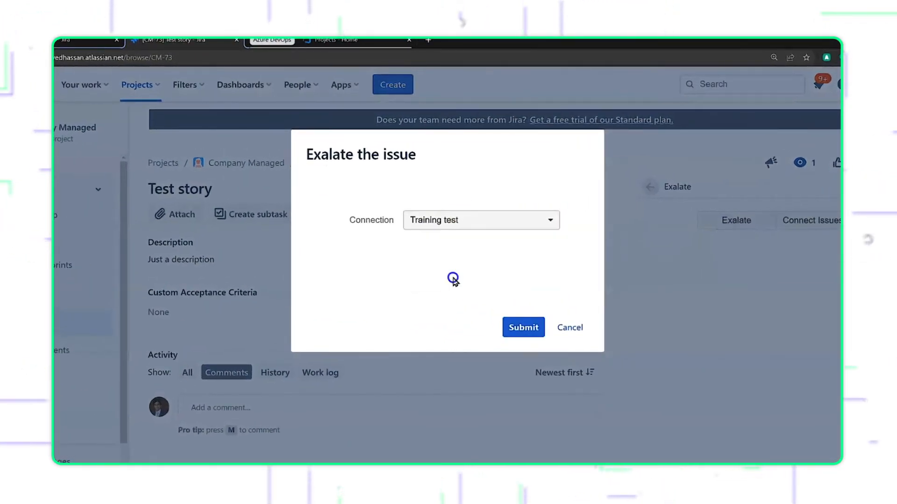
left_click(524, 330)
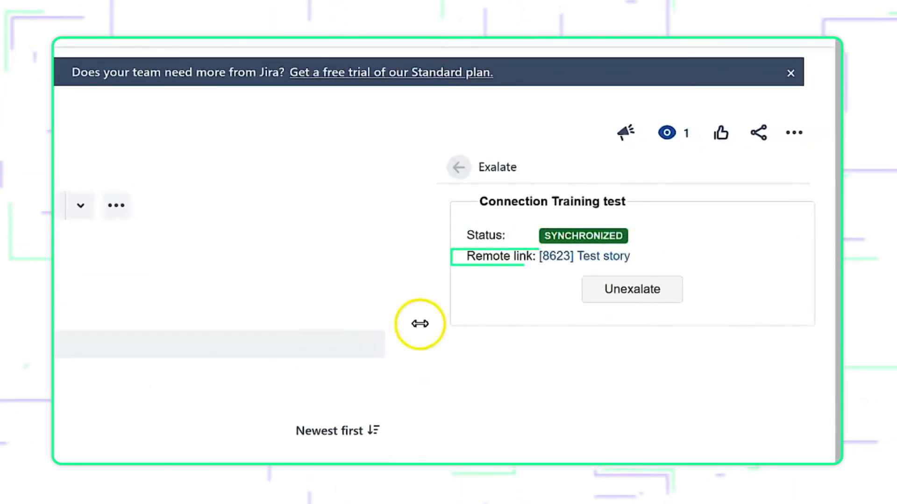
Open the story's linked remote work item in Azure DevOps, set its Story Points to 100, and save it.
left_click_drag(556, 257, 360, 48)
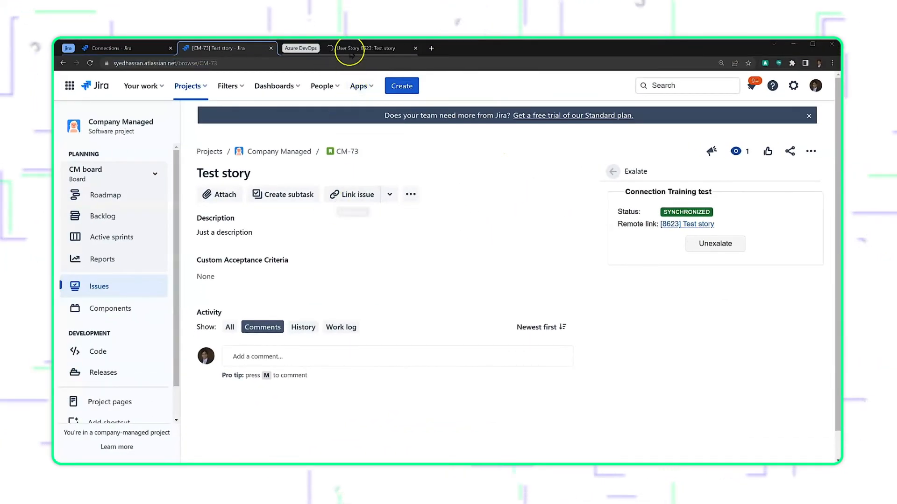
left_click(353, 48)
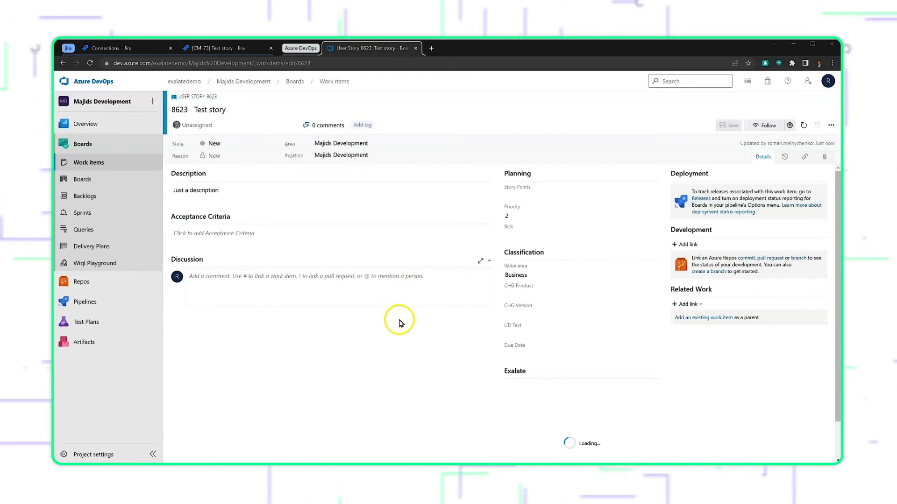
left_click_drag(532, 189, 508, 188)
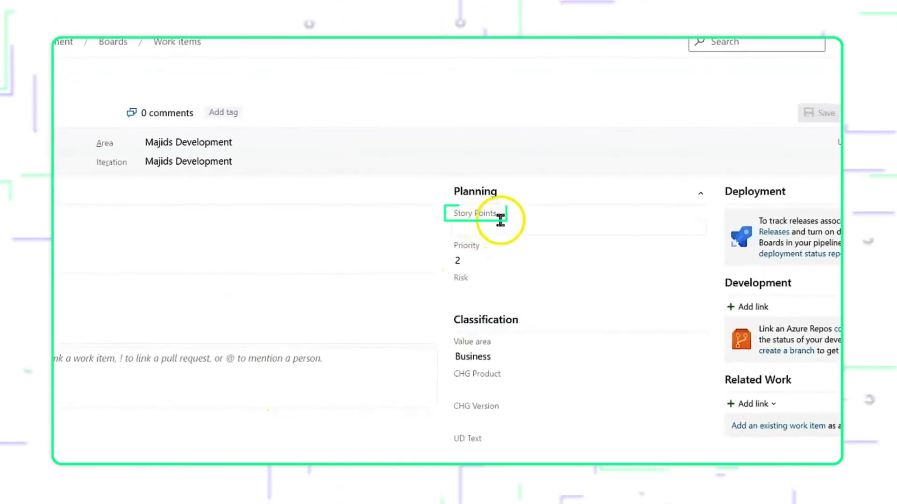
left_click_drag(456, 218, 445, 218)
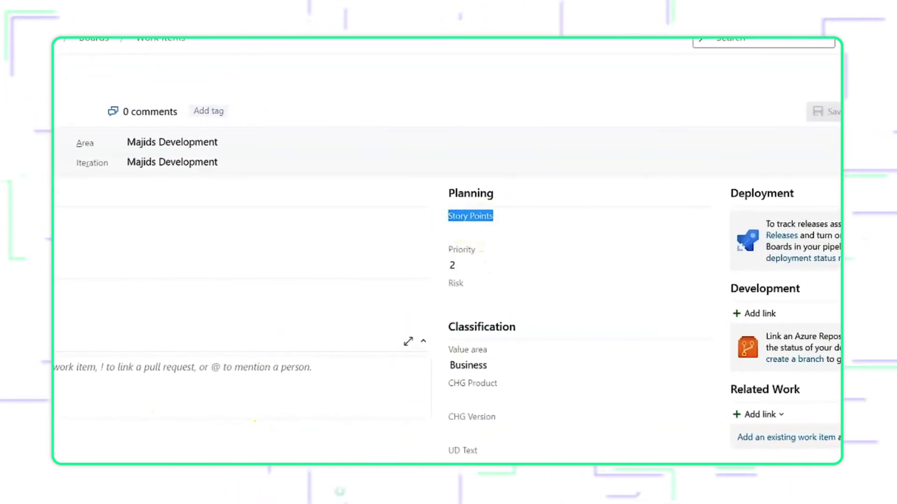
left_click(397, 460)
left_click(468, 229)
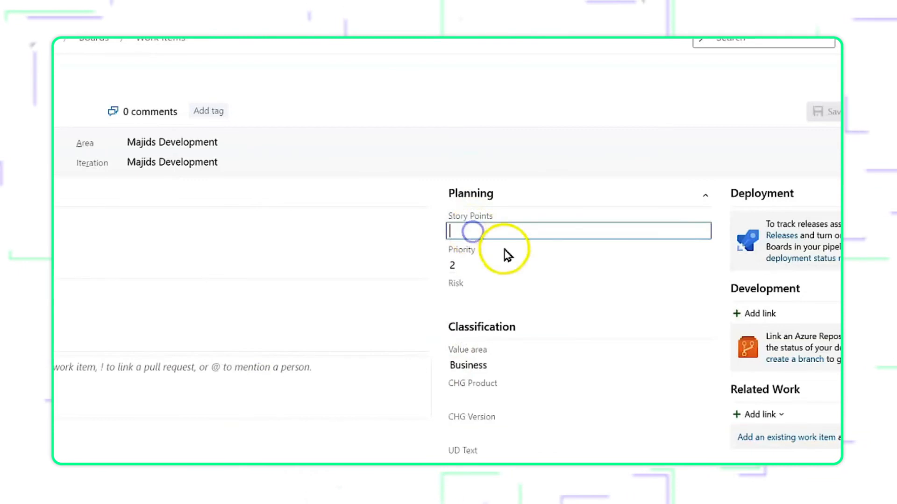
type("100")
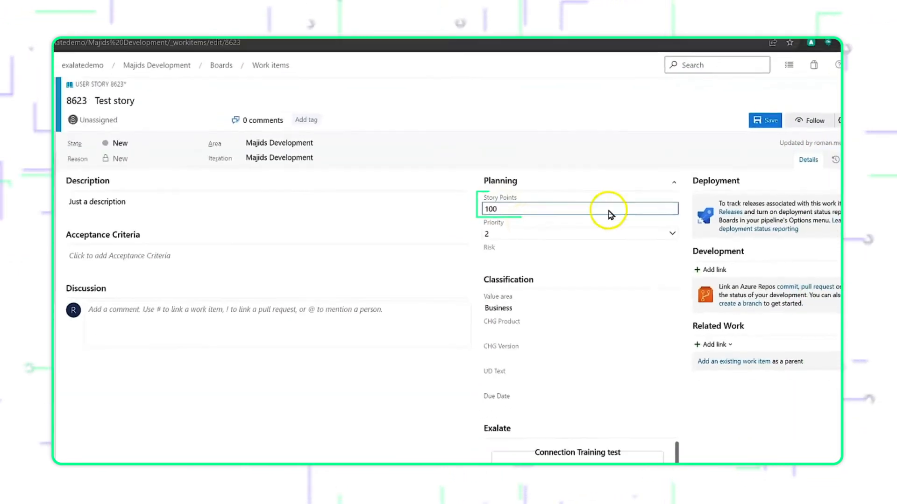
left_click(732, 126)
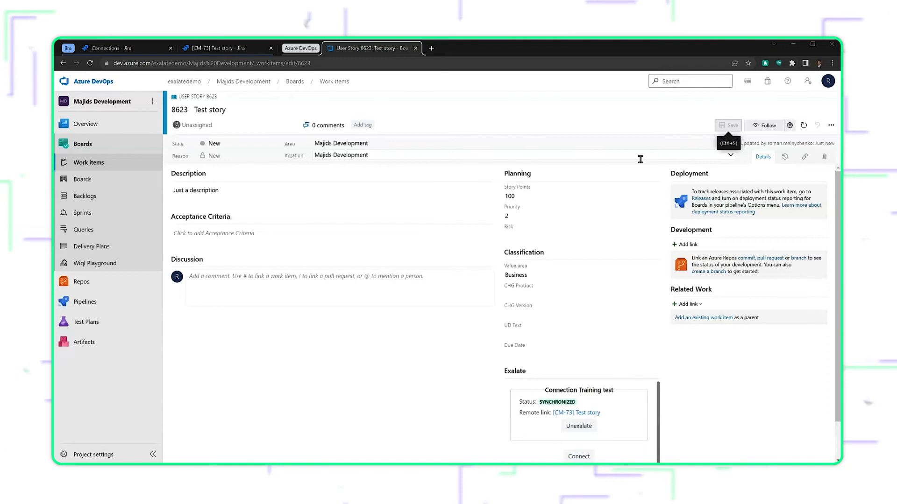
Switch to the Jira story, set its Story Points to 2222, and check the Story Points on the linked Azure DevOps work item.
left_click(239, 52)
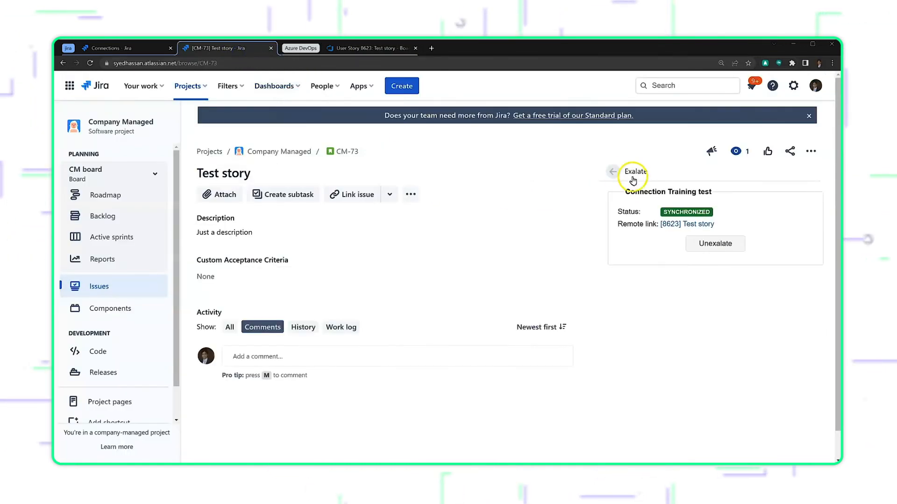
left_click(613, 172)
scroll(671, 332, "down", 5)
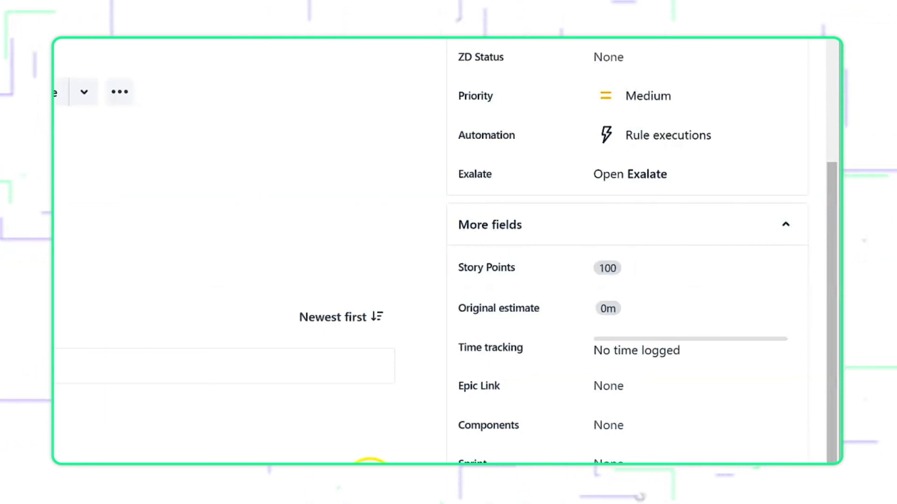
left_click(633, 274)
left_click_drag(632, 274, 561, 276)
type("2222")
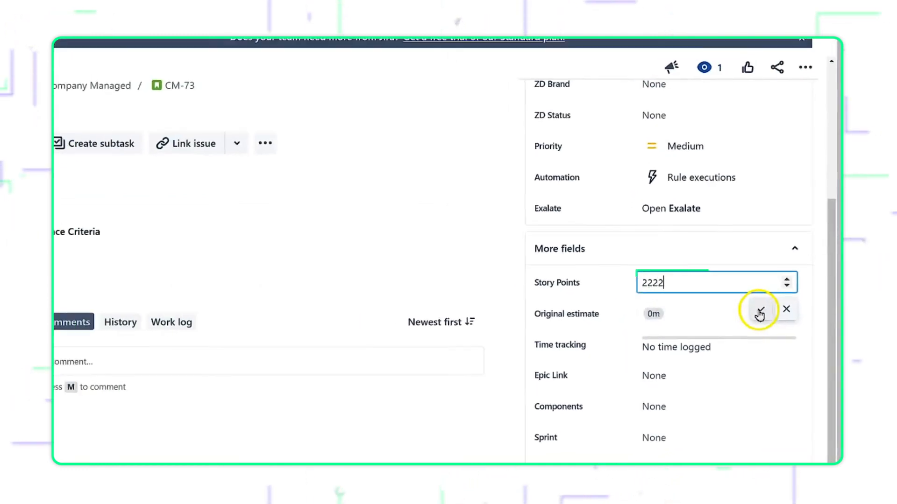
left_click(748, 304)
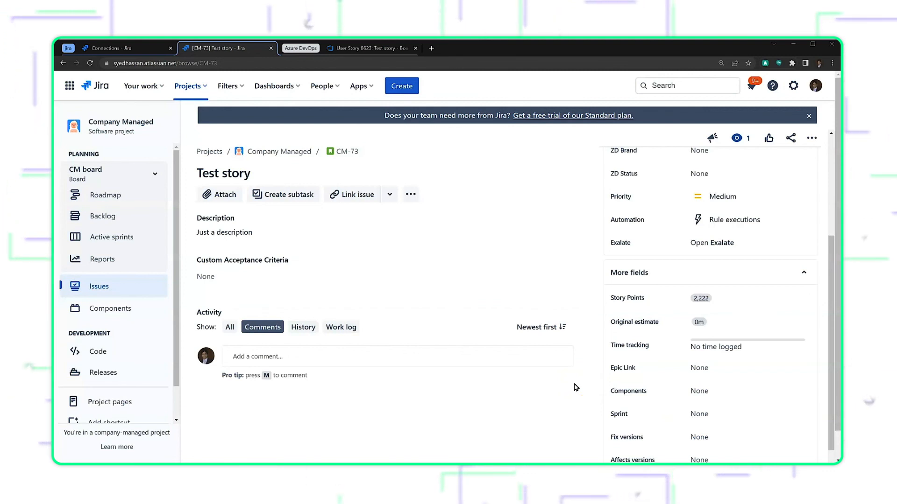
left_click(385, 48)
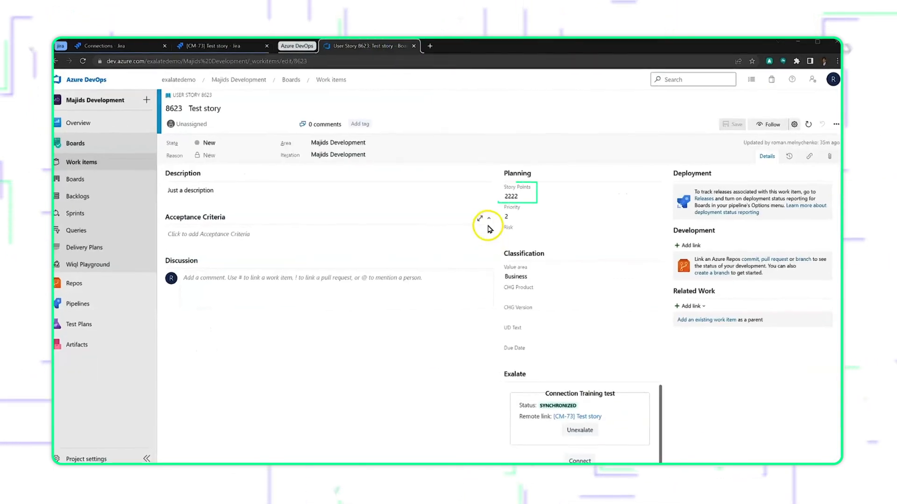